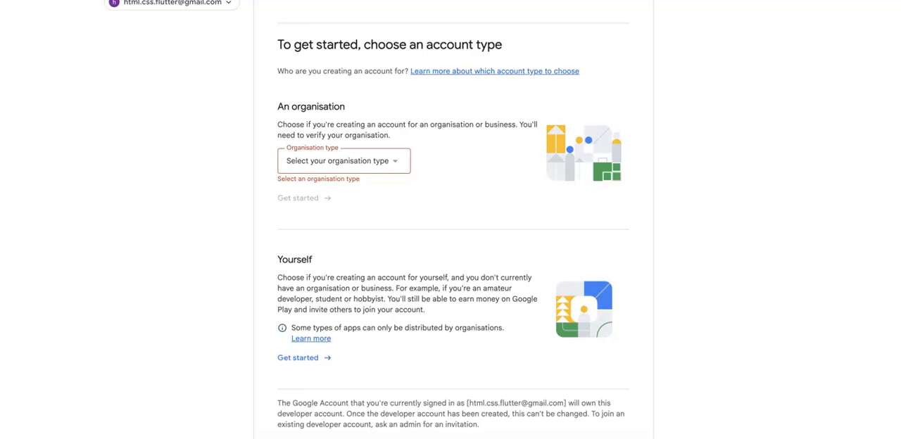
Examine the developer account types, including the organisation type options and the requirements for creating an account for yourself.
{"action": "left_click", "coordinate": [384, 161]}
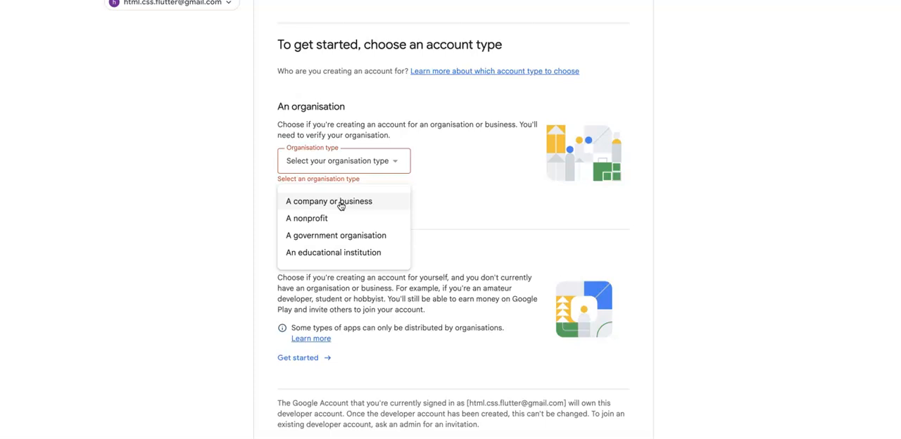
{"action": "left_click", "coordinate": [250, 218]}
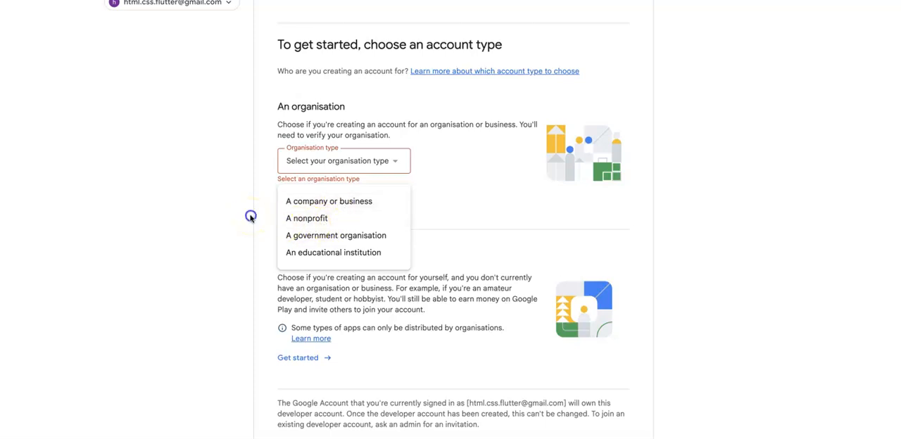
{"action": "left_click", "coordinate": [361, 164]}
{"action": "left_click", "coordinate": [263, 218]}
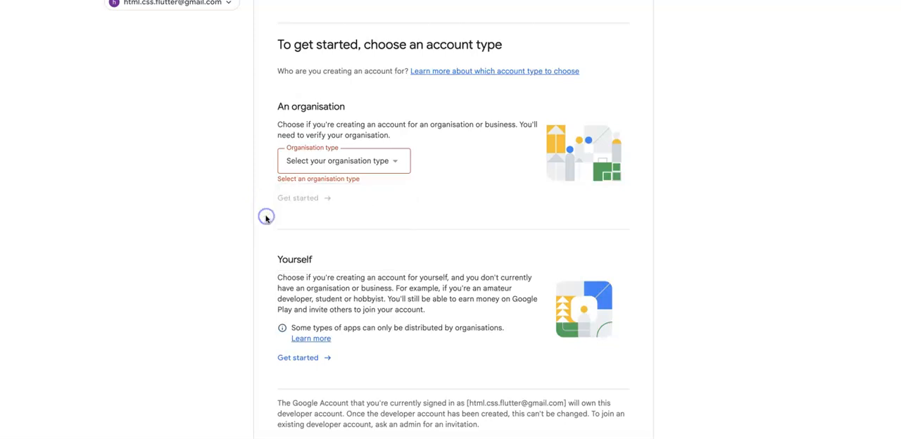
{"action": "scroll", "coordinate": [266, 220], "scroll_direction": "down", "scroll_amount": 1}
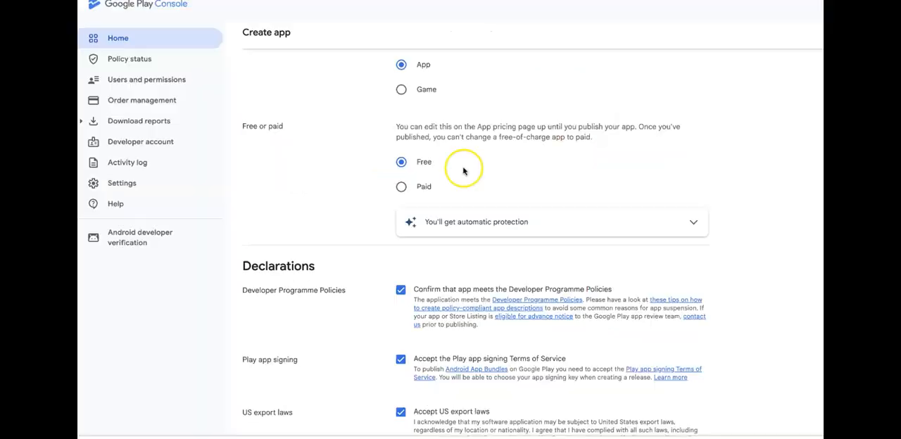
{"action": "scroll", "coordinate": [463, 171], "scroll_direction": "up", "scroll_amount": 3}
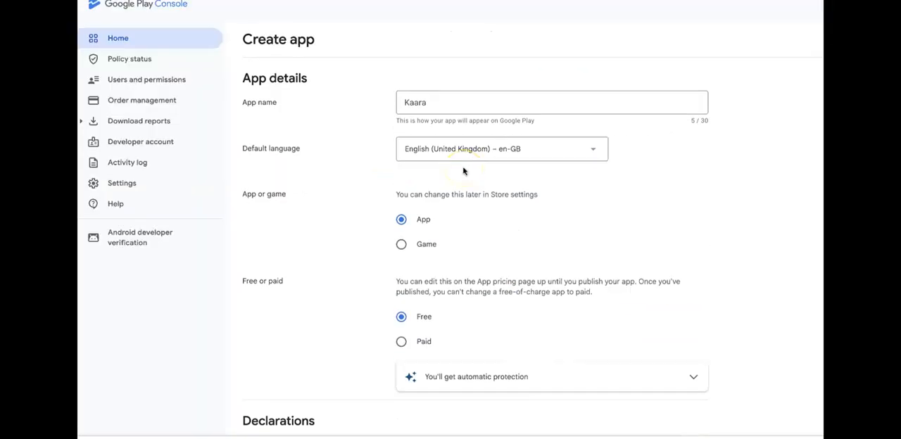
Review the Create app form for Kaara, covering app name, default language, app or game, pricing and the declarations.
{"action": "left_click", "coordinate": [422, 102]}
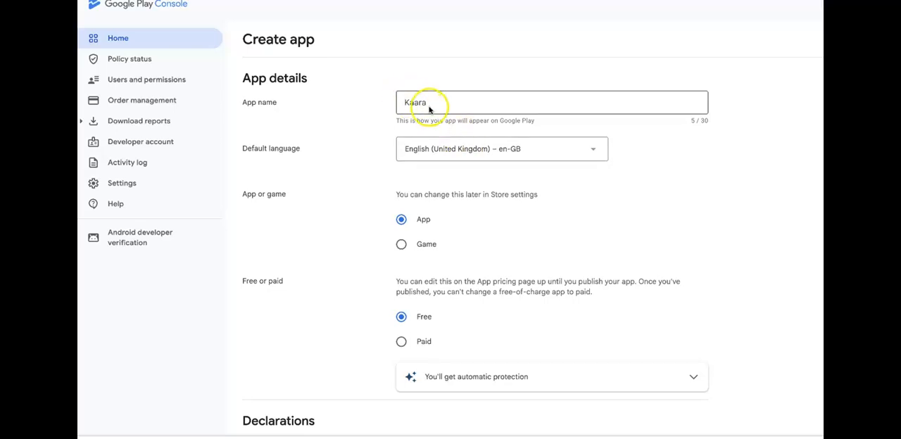
{"action": "left_click", "coordinate": [468, 102]}
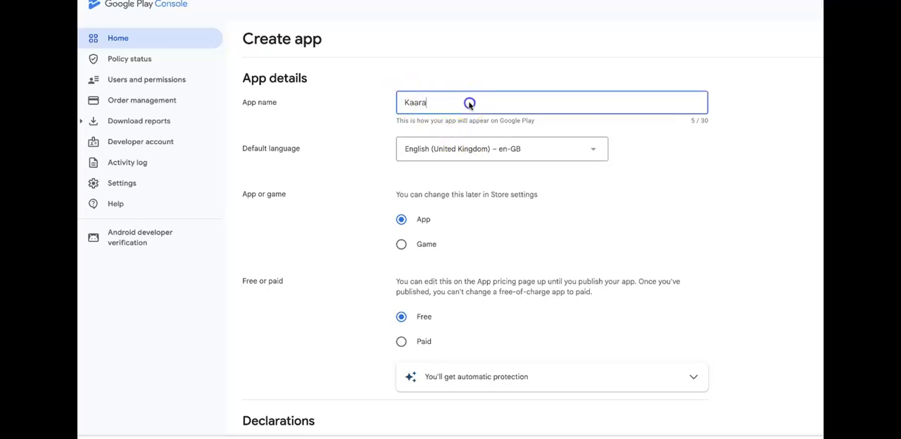
{"action": "scroll", "coordinate": [518, 261], "scroll_direction": "down", "scroll_amount": 1}
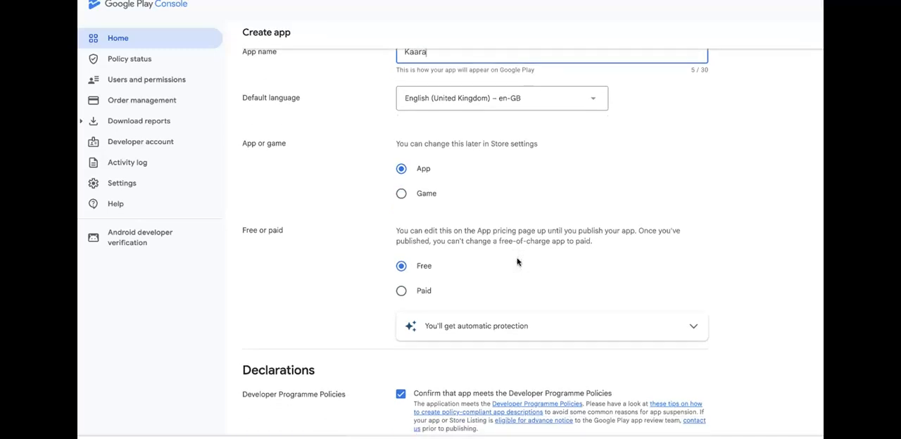
{"action": "scroll", "coordinate": [517, 262], "scroll_direction": "down", "scroll_amount": 3}
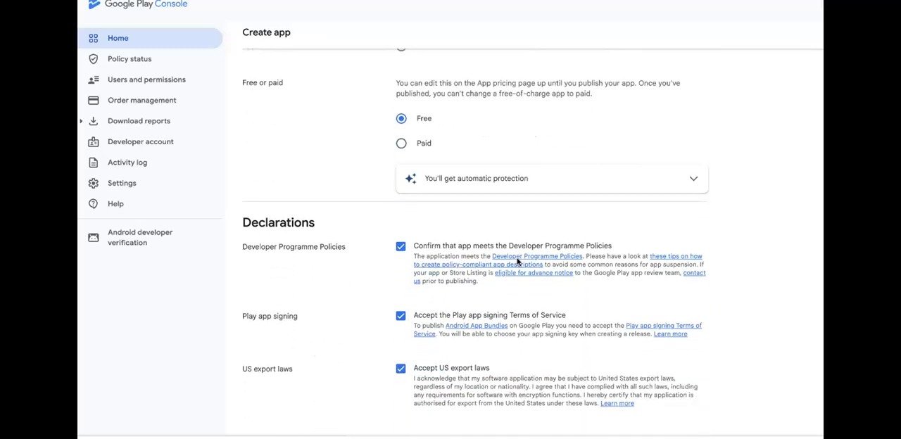
{"action": "scroll", "coordinate": [518, 262], "scroll_direction": "down", "scroll_amount": 3}
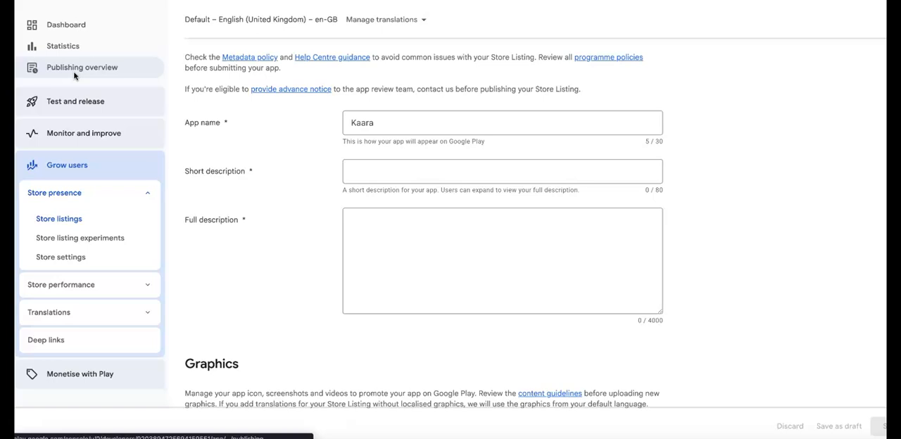
Examine the short description and full description fields of the default store listing.
{"action": "left_click", "coordinate": [60, 196]}
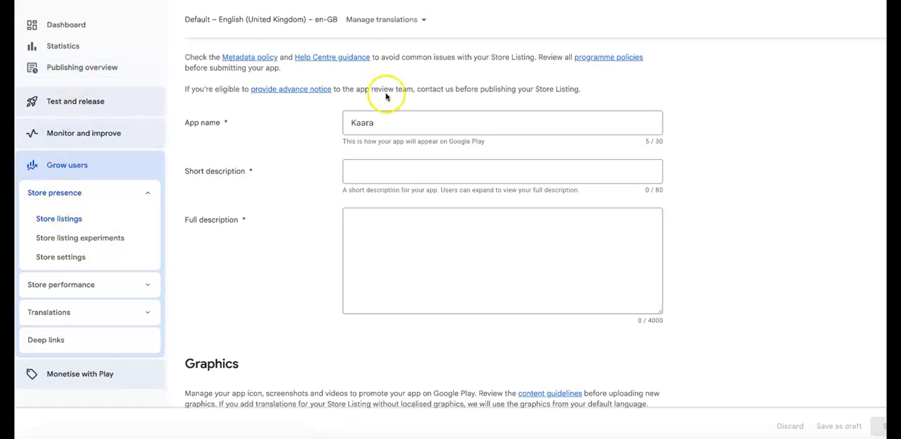
{"action": "left_click", "coordinate": [374, 180]}
{"action": "left_click", "coordinate": [373, 177]}
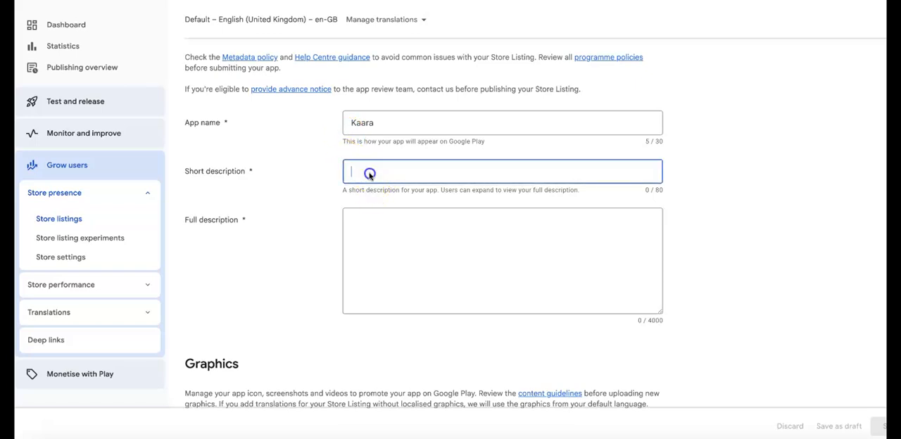
{"action": "left_click", "coordinate": [376, 239]}
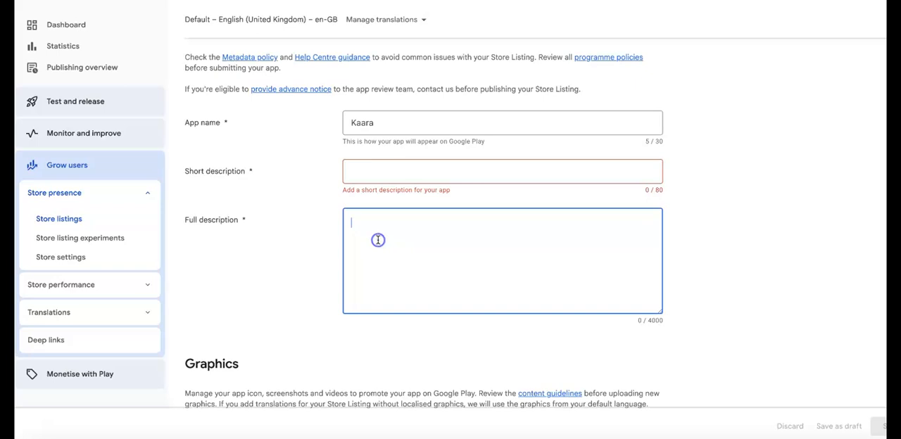
Examine the listing's asset requirements for app icon, feature graphic, video, and phone, tablet, Chromebook and Android XR media.
{"action": "scroll", "coordinate": [378, 240], "scroll_direction": "down", "scroll_amount": 1}
{"action": "scroll", "coordinate": [378, 240], "scroll_direction": "down", "scroll_amount": 2}
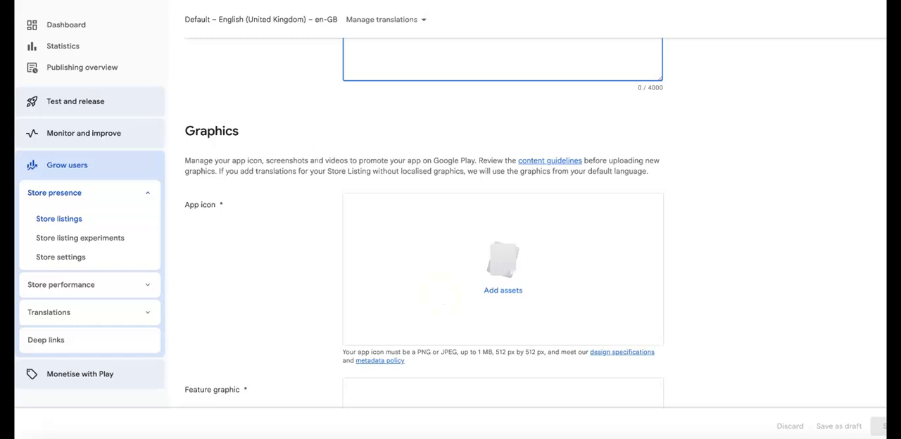
{"action": "scroll", "coordinate": [322, 157], "scroll_direction": "down", "scroll_amount": 3}
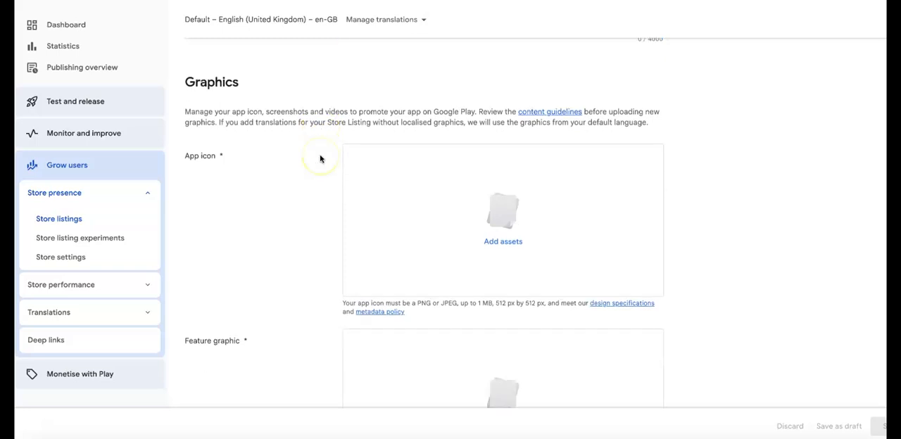
{"action": "scroll", "coordinate": [320, 159], "scroll_direction": "down", "scroll_amount": 2}
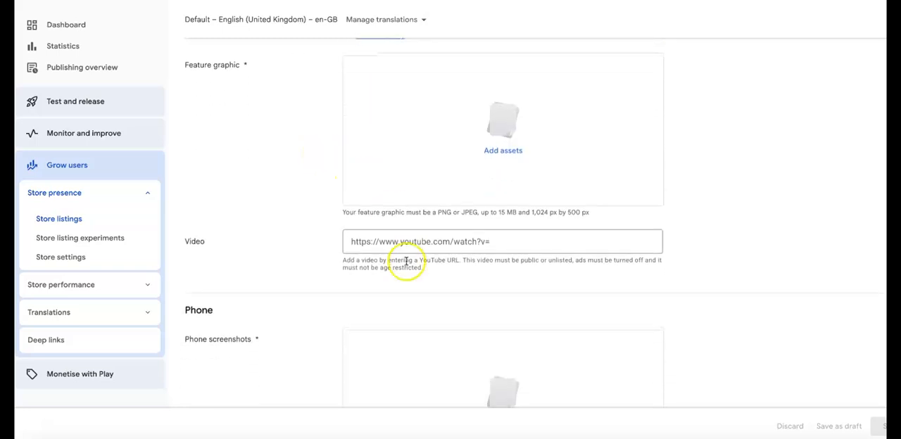
{"action": "scroll", "coordinate": [404, 281], "scroll_direction": "down", "scroll_amount": 4}
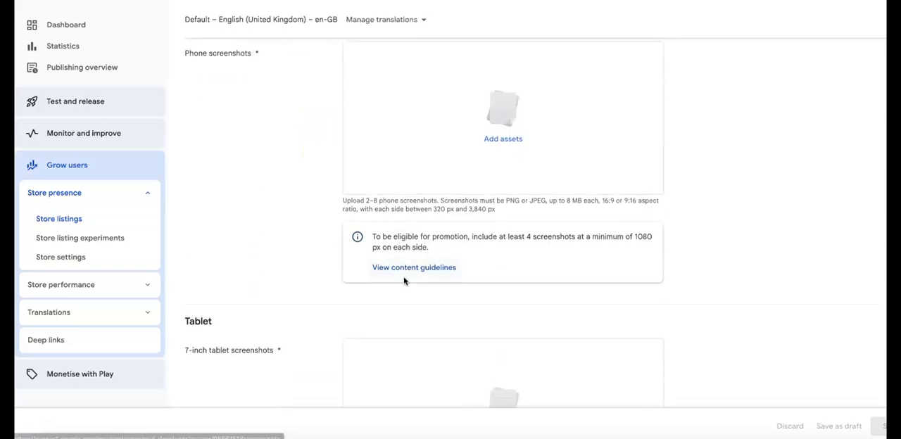
{"action": "scroll", "coordinate": [403, 281], "scroll_direction": "down", "scroll_amount": 3}
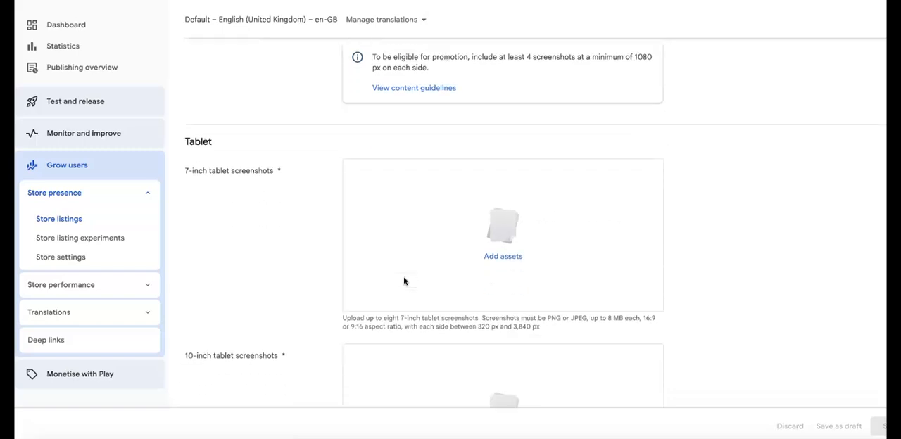
{"action": "scroll", "coordinate": [404, 282], "scroll_direction": "down", "scroll_amount": 3}
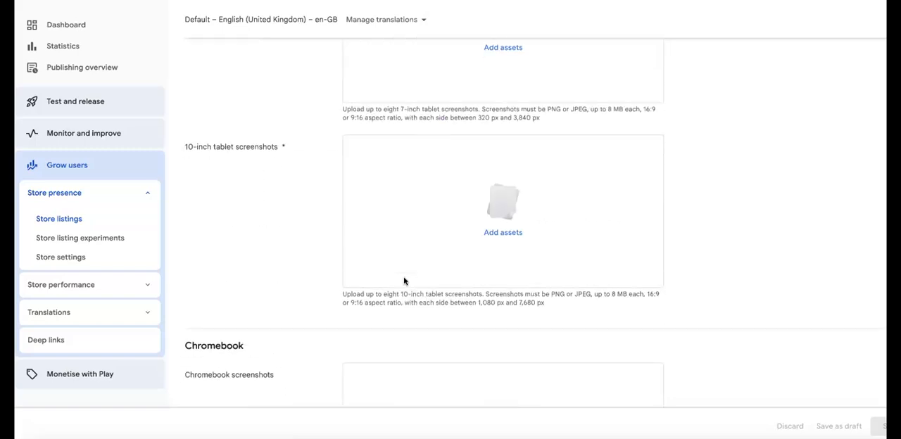
{"action": "scroll", "coordinate": [404, 281], "scroll_direction": "up", "scroll_amount": 1}
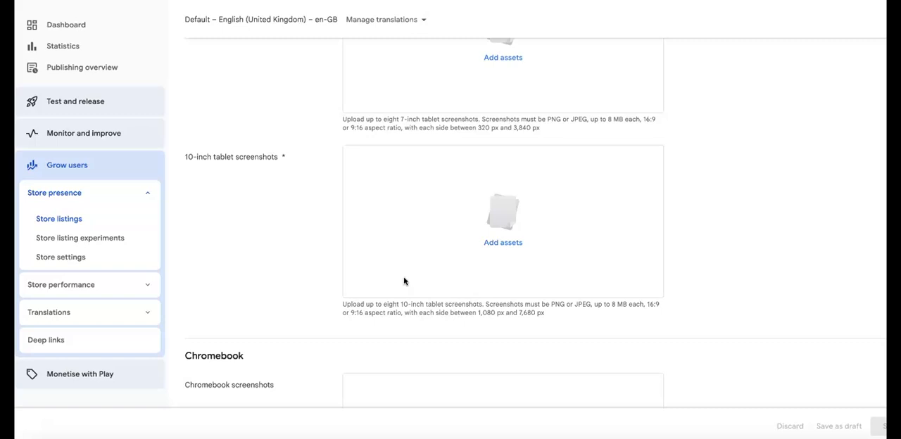
{"action": "scroll", "coordinate": [403, 281], "scroll_direction": "up", "scroll_amount": 1}
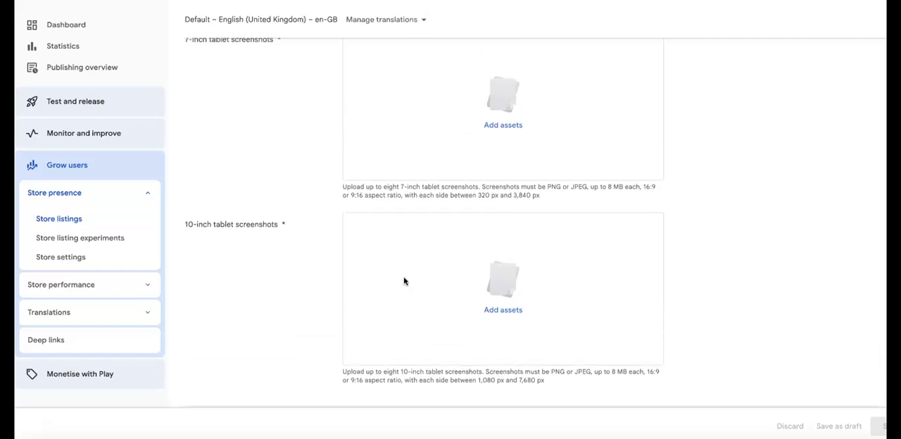
{"action": "scroll", "coordinate": [404, 281], "scroll_direction": "down", "scroll_amount": 5}
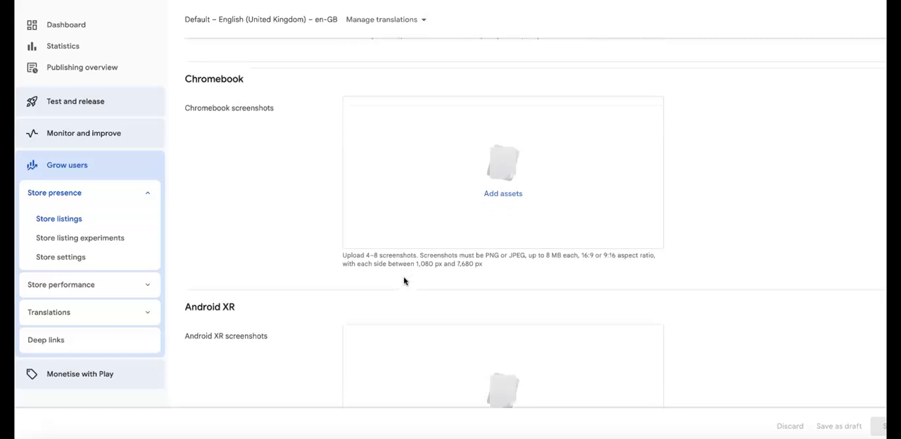
{"action": "scroll", "coordinate": [404, 280], "scroll_direction": "down", "scroll_amount": 4}
{"action": "scroll", "coordinate": [404, 279], "scroll_direction": "down", "scroll_amount": 2}
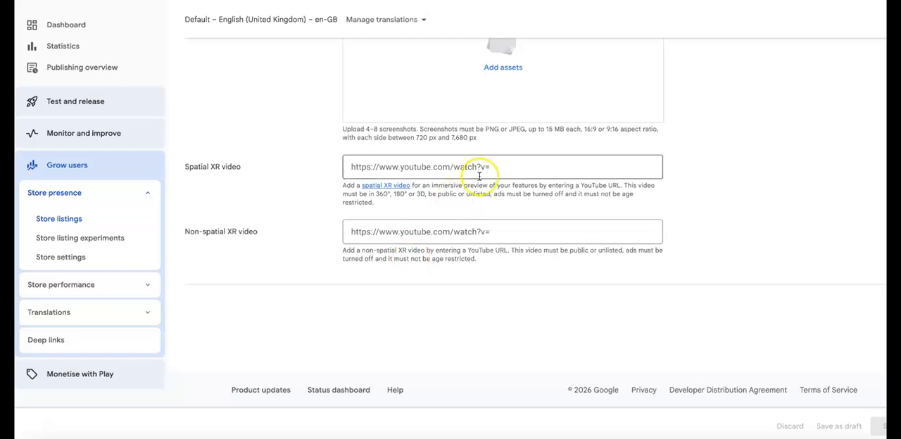
{"action": "left_click", "coordinate": [503, 167]}
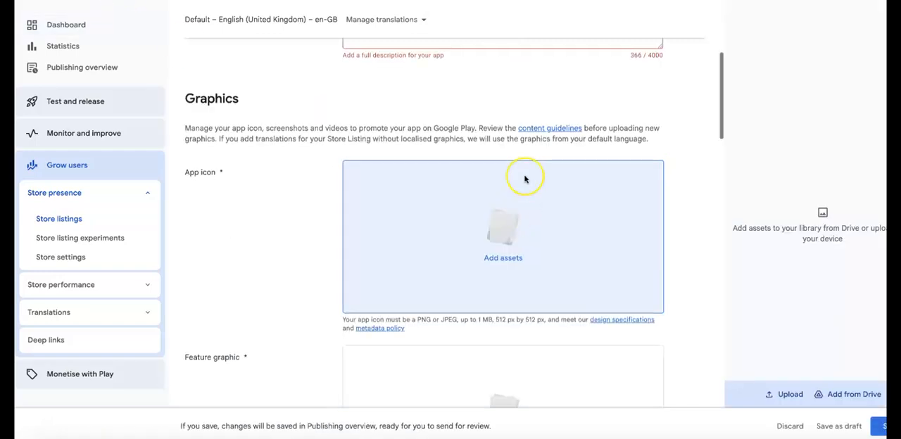
Review the short and full description texts entered for Kaara in the store listing.
{"action": "scroll", "coordinate": [524, 178], "scroll_direction": "up", "scroll_amount": 10}
{"action": "scroll", "coordinate": [524, 178], "scroll_direction": "down", "scroll_amount": 3}
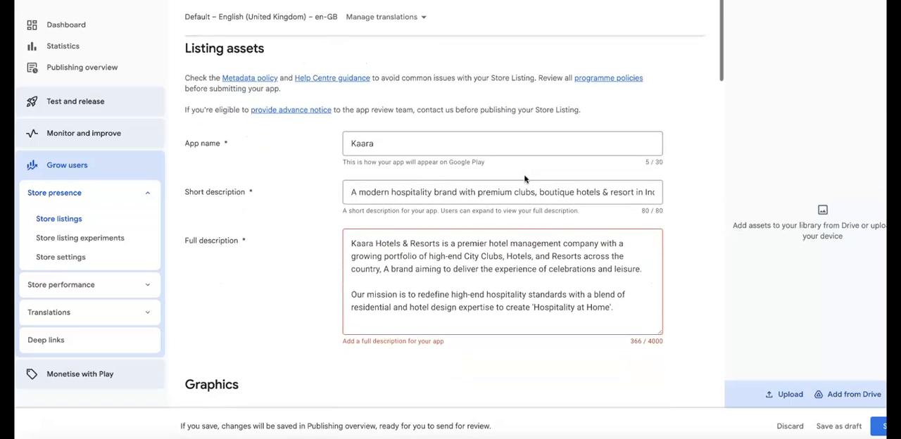
{"action": "left_click", "coordinate": [422, 192]}
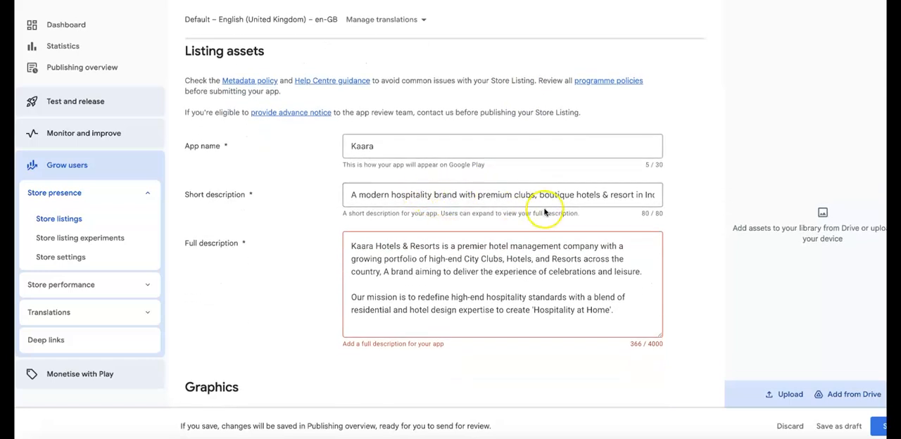
{"action": "left_click", "coordinate": [521, 257]}
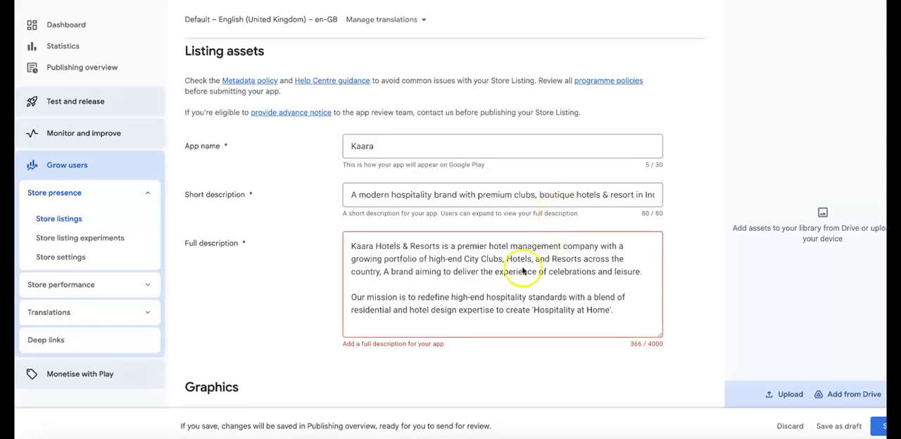
{"action": "scroll", "coordinate": [496, 290], "scroll_direction": "down", "scroll_amount": 3}
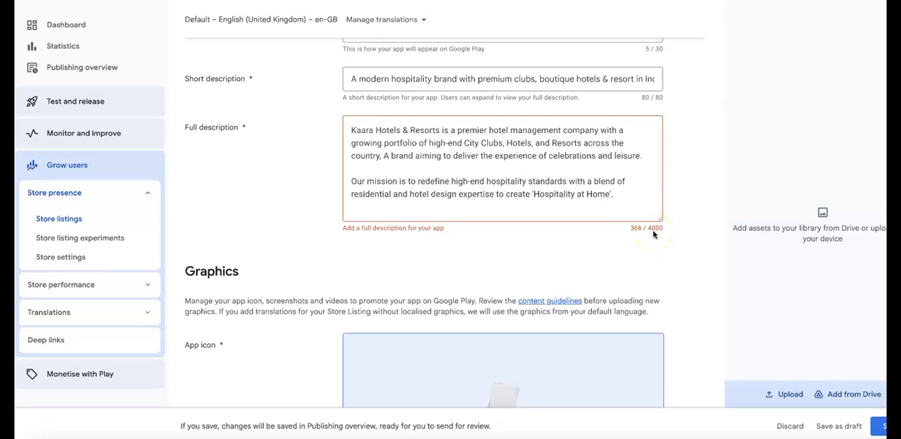
{"action": "scroll", "coordinate": [653, 234], "scroll_direction": "down", "scroll_amount": 5}
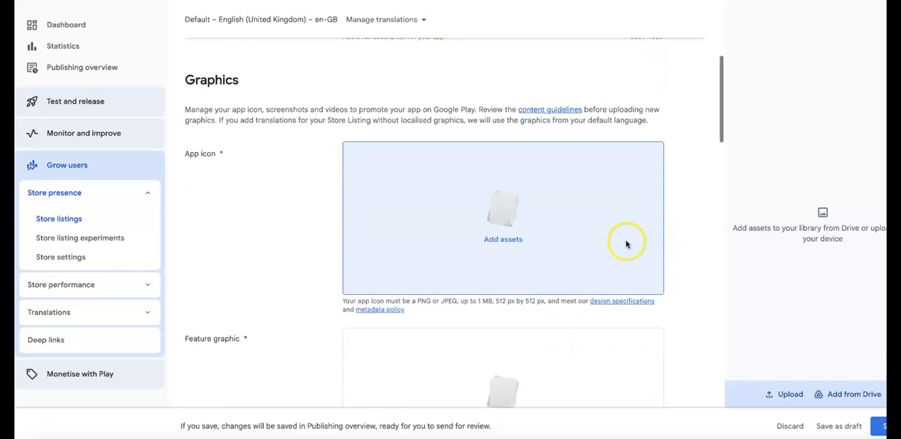
Set the 512x512 px image 860_Kaara_logo_BJ-04-01 from the asset library as the app icon.
{"action": "left_click", "coordinate": [502, 243]}
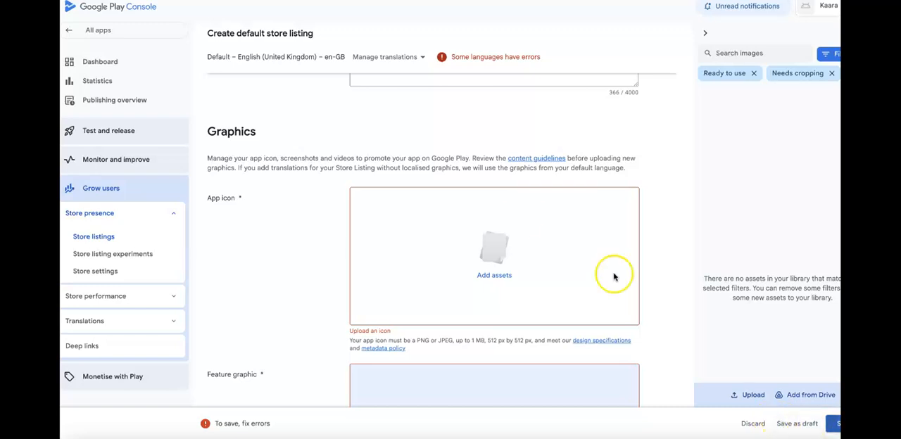
{"action": "scroll", "coordinate": [523, 219], "scroll_direction": "up", "scroll_amount": 5}
{"action": "scroll", "coordinate": [523, 220], "scroll_direction": "down", "scroll_amount": 3}
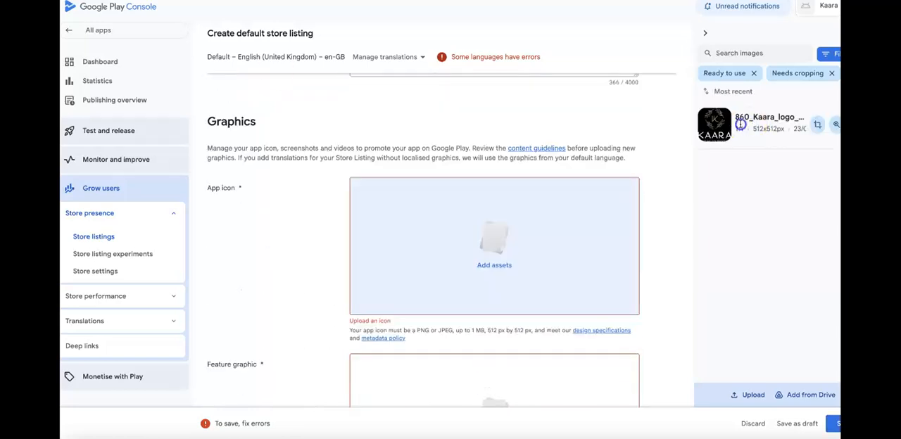
{"action": "left_click", "coordinate": [725, 126]}
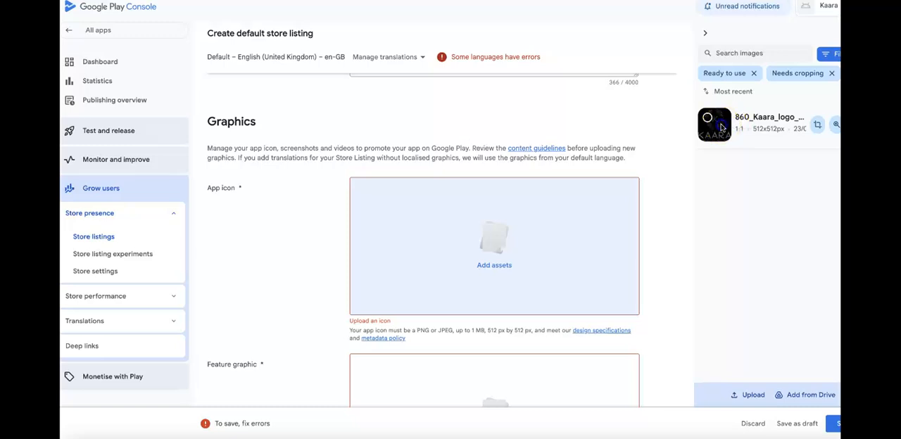
{"action": "left_click", "coordinate": [711, 121]}
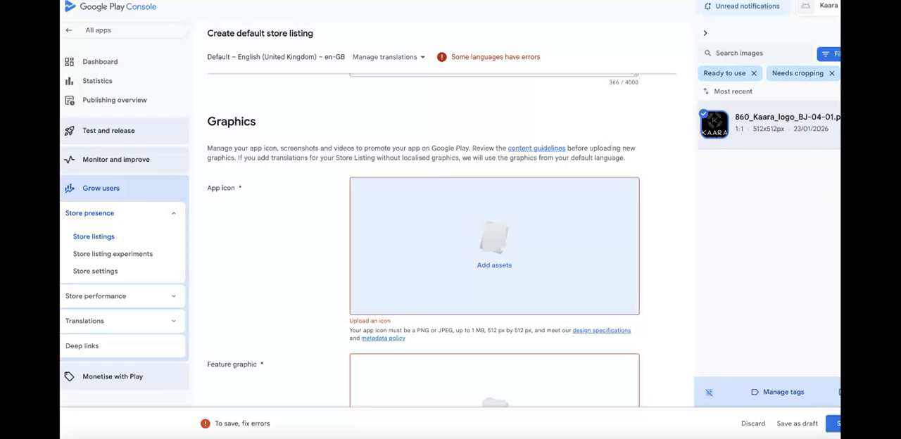
{"action": "left_click", "coordinate": [838, 392]}
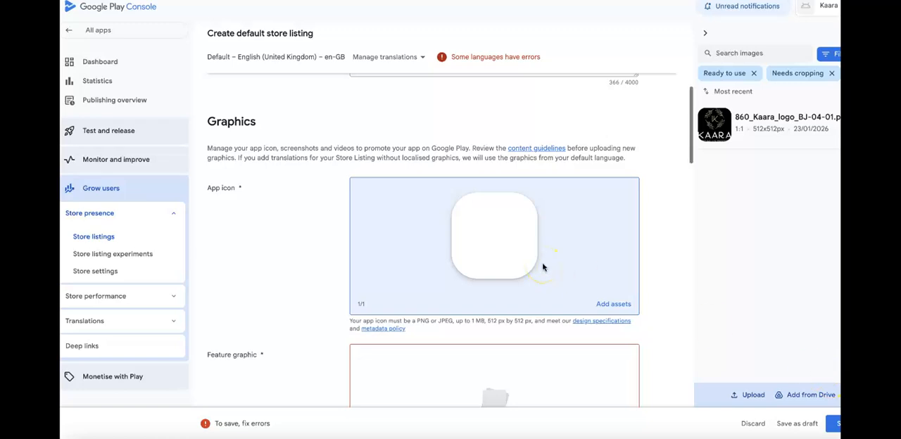
Upload the Gemini_Generated PNG image from the Downloads folder to the asset library for the feature graphic.
{"action": "scroll", "coordinate": [542, 267], "scroll_direction": "down", "scroll_amount": 2}
{"action": "scroll", "coordinate": [542, 267], "scroll_direction": "down", "scroll_amount": 1}
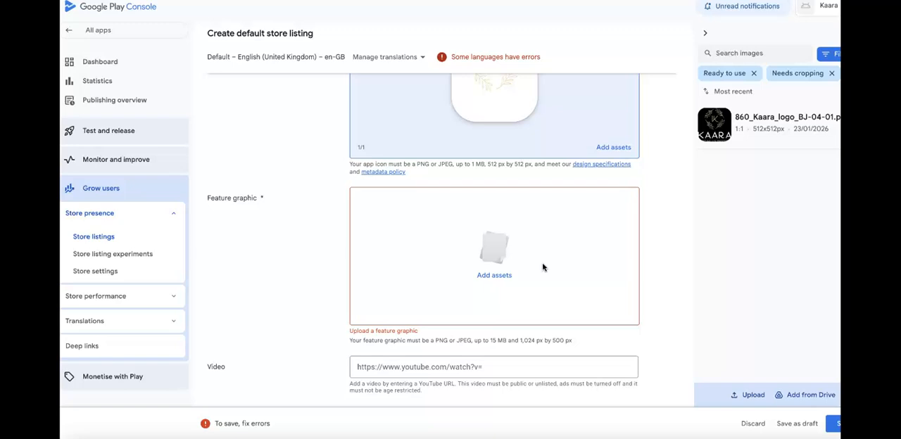
{"action": "left_click", "coordinate": [502, 278]}
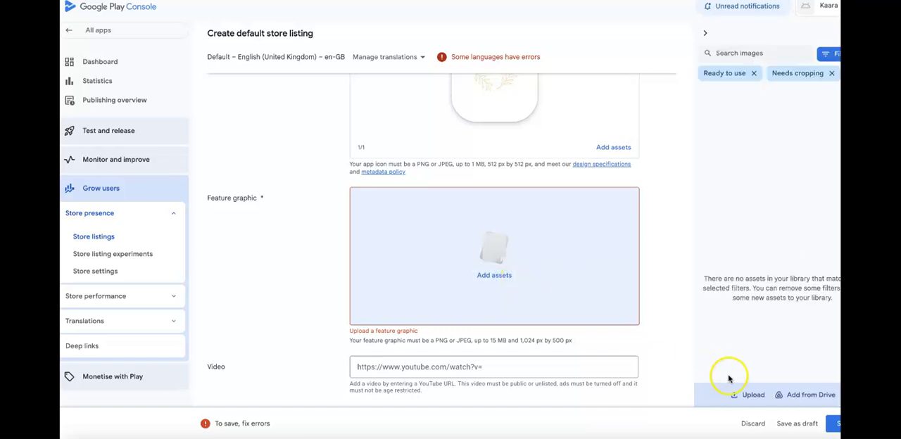
{"action": "left_click", "coordinate": [753, 395]}
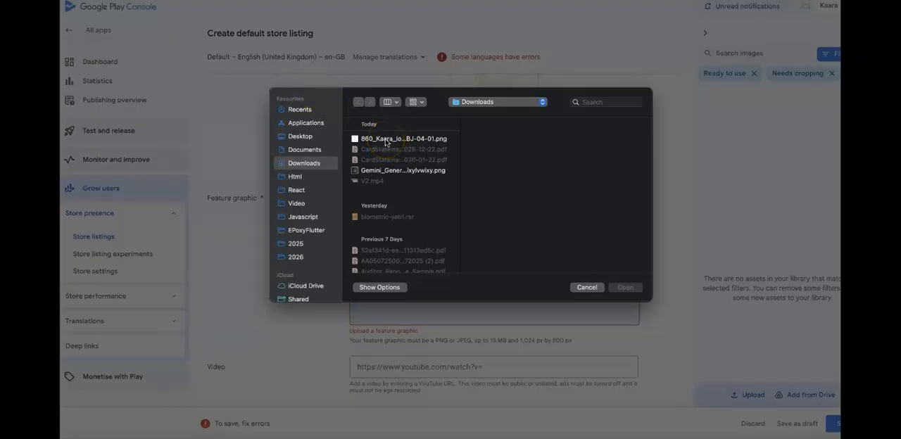
{"action": "double_click", "coordinate": [384, 170]}
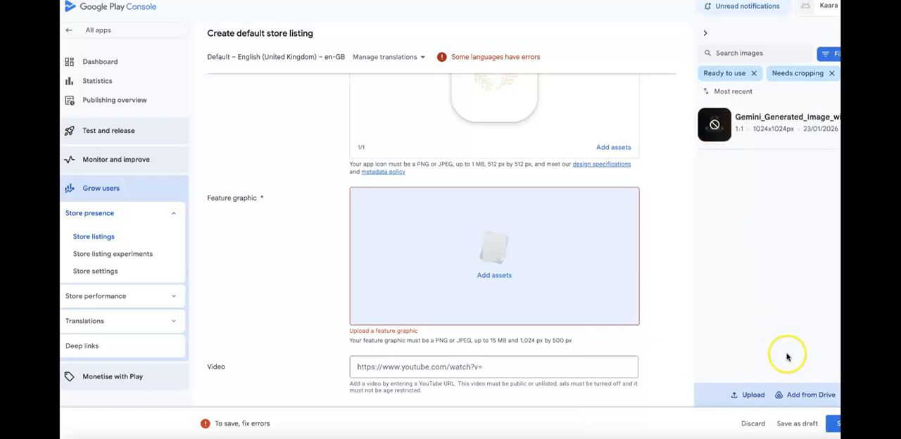
{"action": "left_click", "coordinate": [784, 200]}
{"action": "mouse_move", "coordinate": [764, 140]}
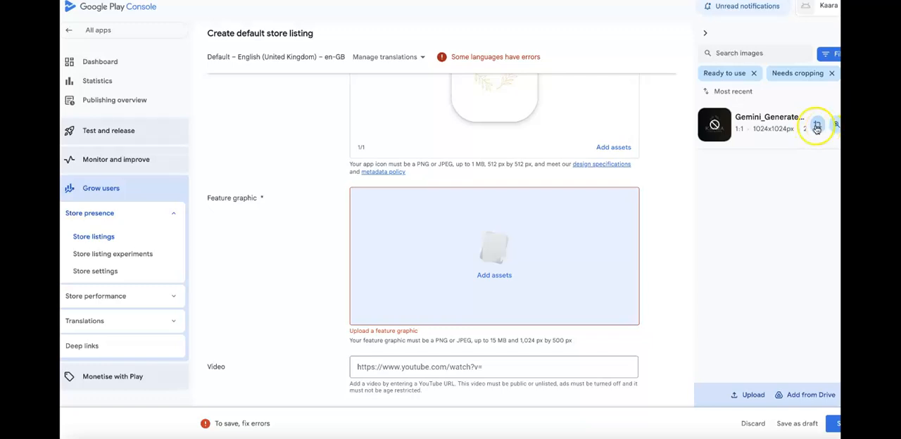
{"action": "mouse_move", "coordinate": [714, 131]}
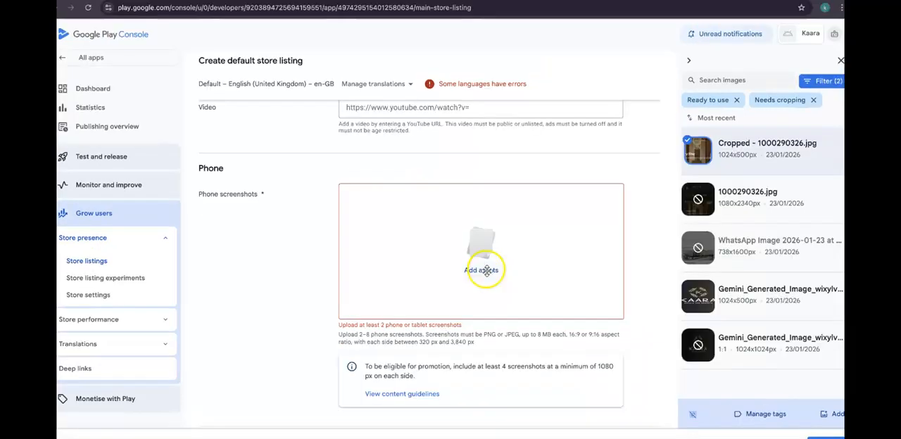
Upload 1000290328.jpg from Downloads and add it with Cropped - 1000290326.jpg as the listing's phone screenshots.
{"action": "left_click", "coordinate": [484, 270]}
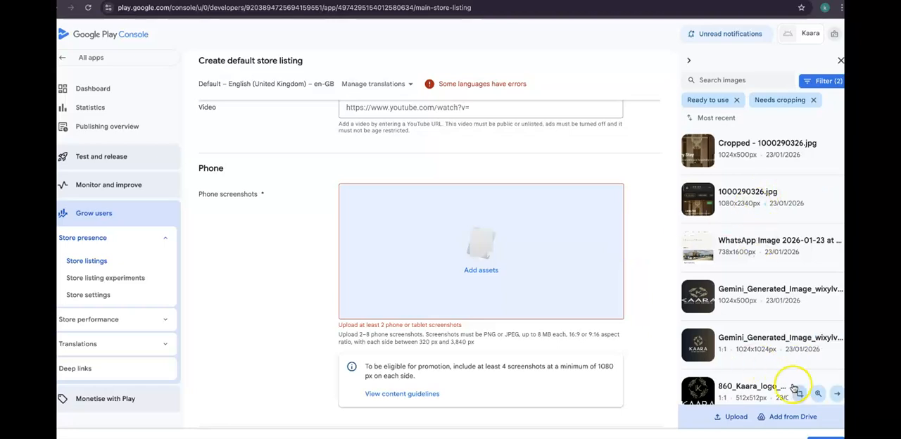
{"action": "left_click", "coordinate": [736, 423]}
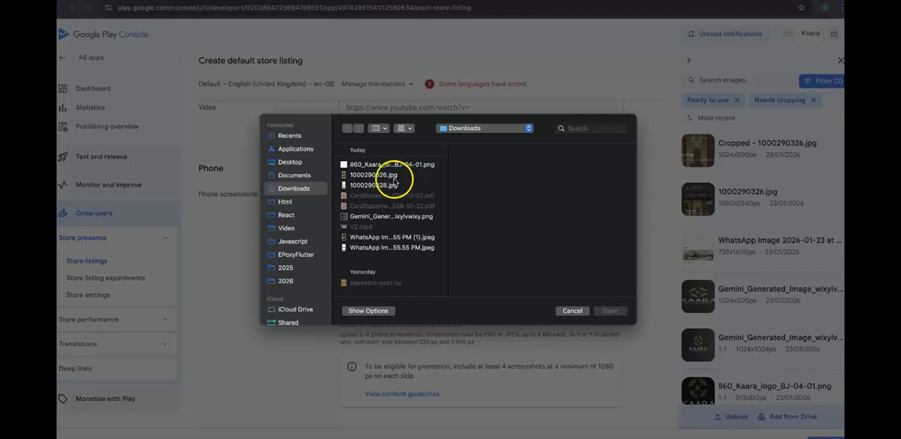
{"action": "double_click", "coordinate": [373, 185]}
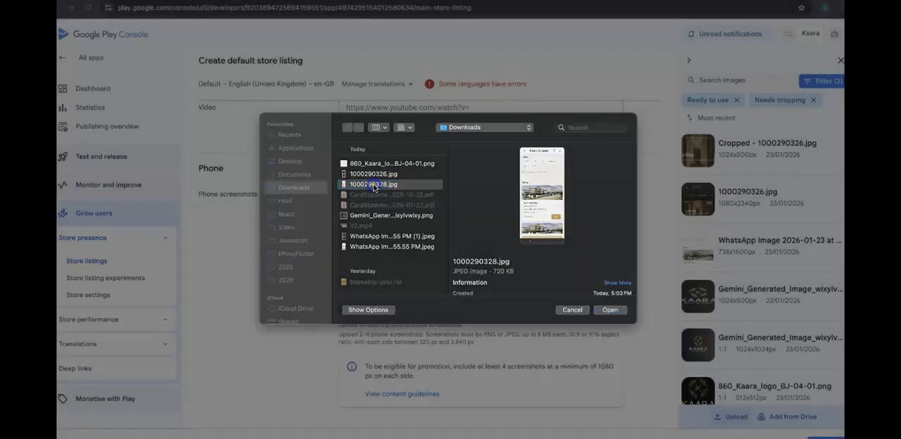
{"action": "left_click", "coordinate": [704, 187]}
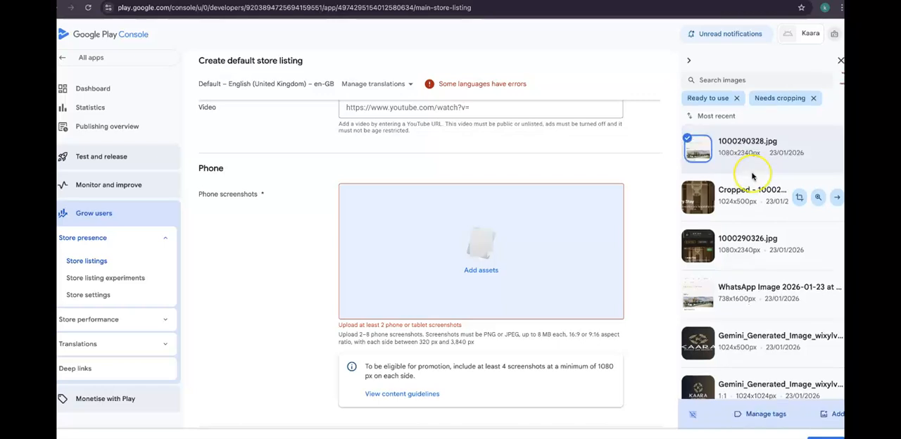
{"action": "left_click", "coordinate": [795, 150]}
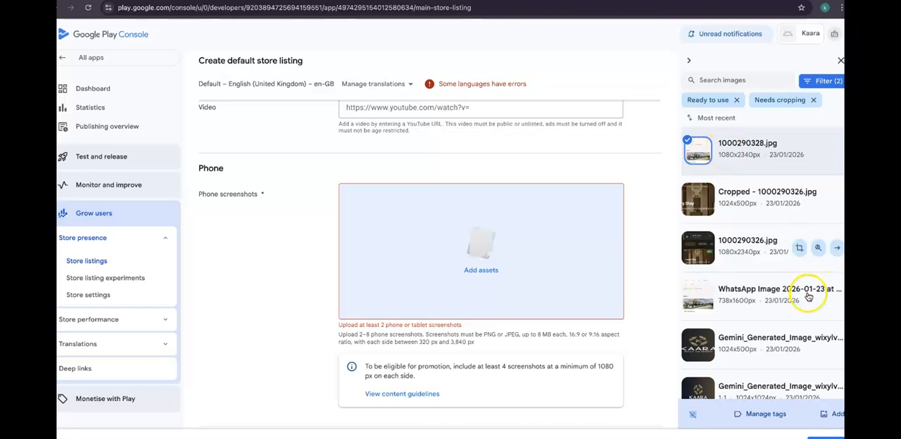
{"action": "left_click", "coordinate": [694, 194]}
{"action": "left_click", "coordinate": [694, 195]}
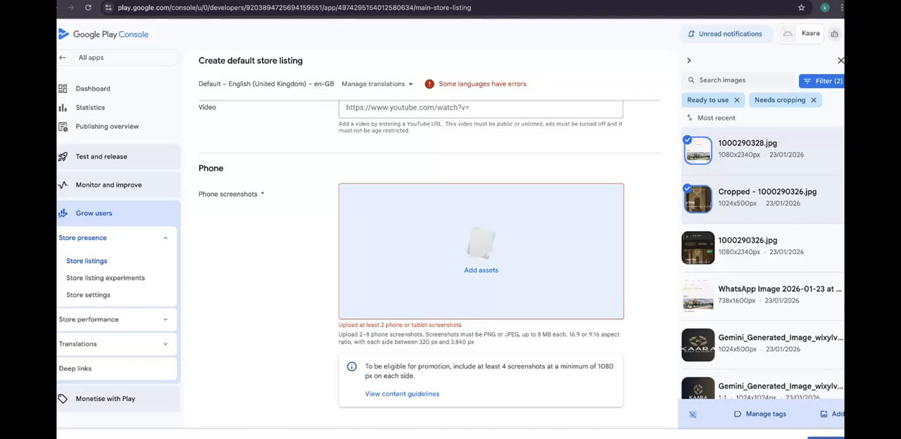
{"action": "left_click", "coordinate": [836, 415]}
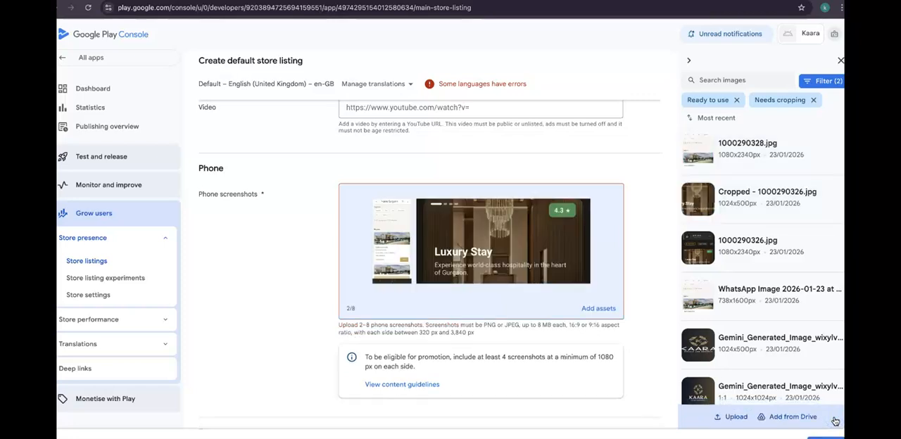
Check the phone, tablet and Chromebook screenshot sections, and save the default store listing.
{"action": "scroll", "coordinate": [495, 272], "scroll_direction": "down", "scroll_amount": 3}
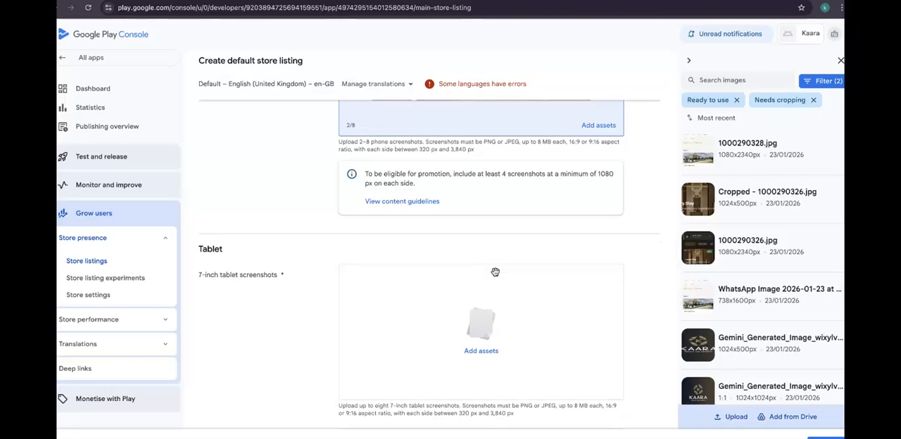
{"action": "scroll", "coordinate": [495, 272], "scroll_direction": "up", "scroll_amount": 3}
{"action": "scroll", "coordinate": [495, 271], "scroll_direction": "down", "scroll_amount": 4}
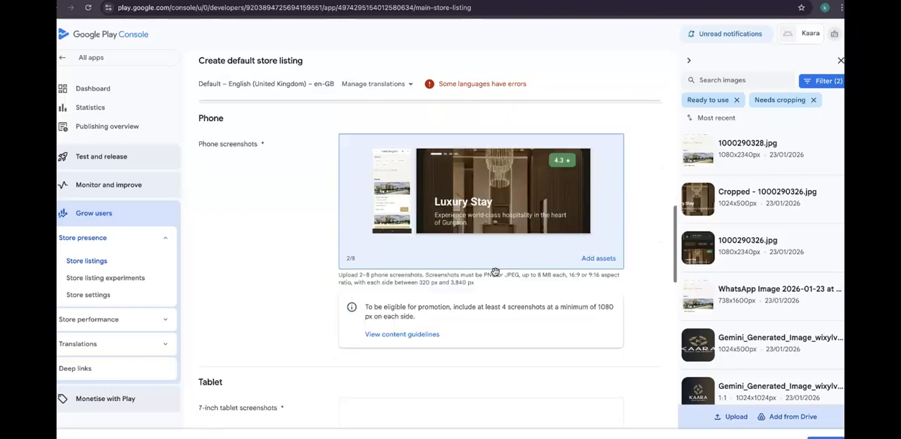
{"action": "scroll", "coordinate": [495, 272], "scroll_direction": "down", "scroll_amount": 4}
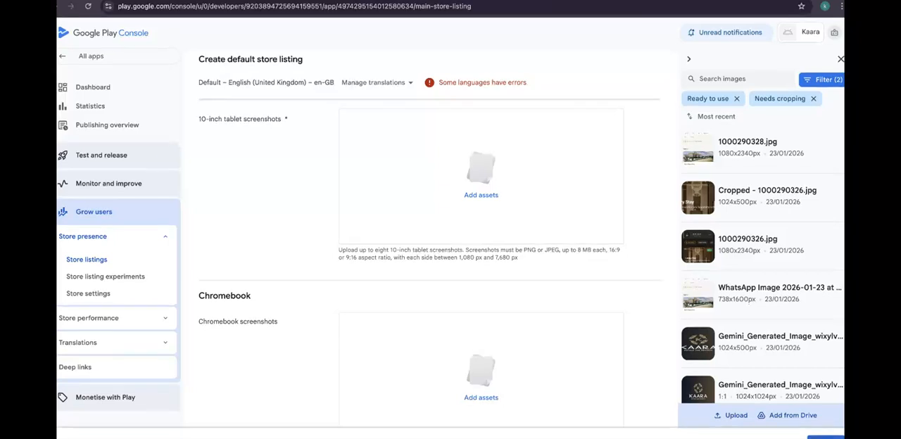
{"action": "left_click", "coordinate": [836, 425]}
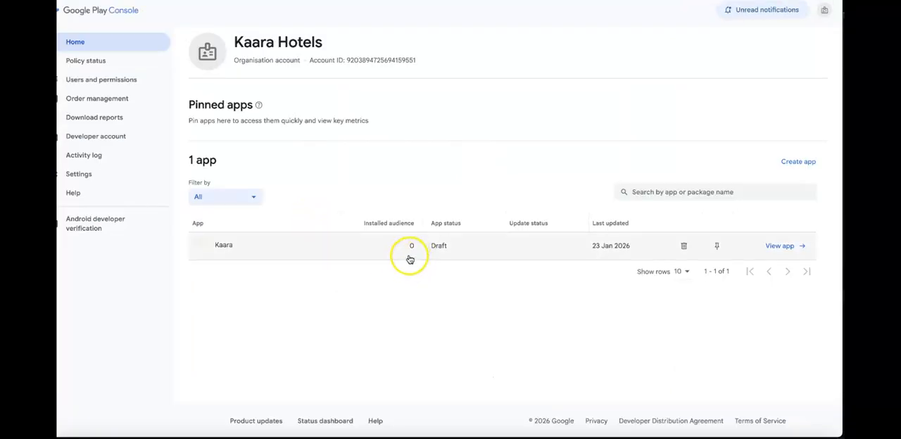
Open the Kaara app's setup tasks and go to the task for setting the privacy policy.
{"action": "left_click", "coordinate": [410, 259]}
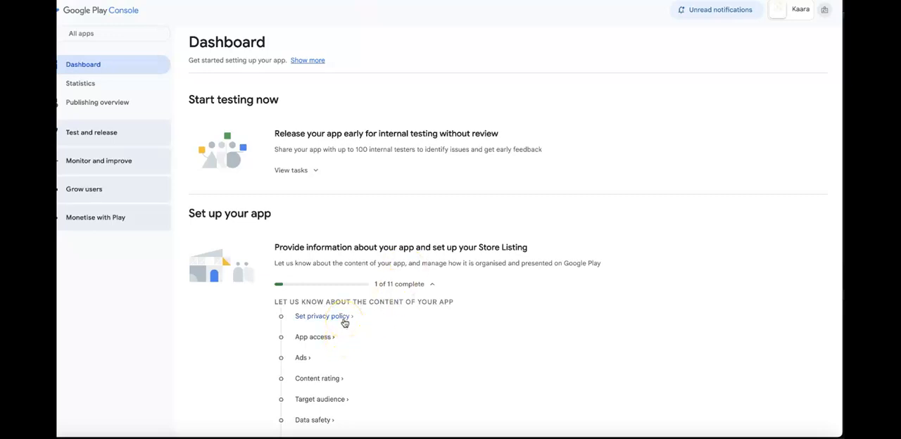
{"action": "scroll", "coordinate": [345, 321], "scroll_direction": "down", "scroll_amount": 3}
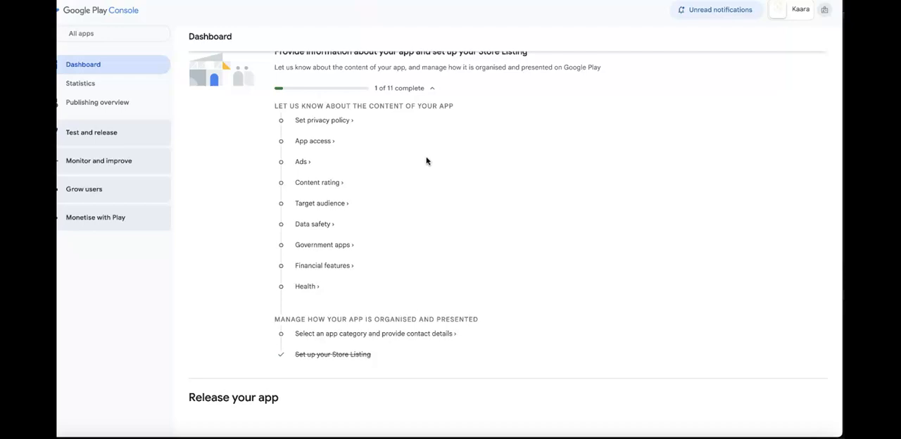
{"action": "left_click", "coordinate": [322, 124]}
Declare in App access that all functionality is available without any access restrictions, and save the declaration.
{"action": "left_click", "coordinate": [295, 153]}
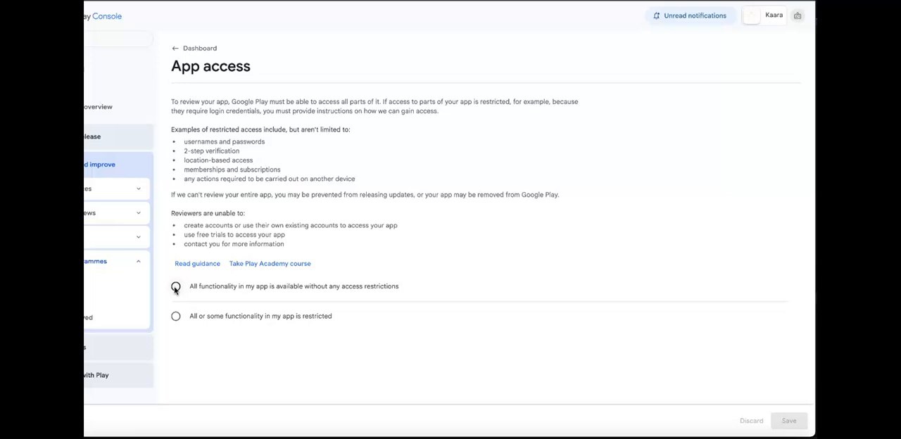
{"action": "left_click", "coordinate": [175, 287]}
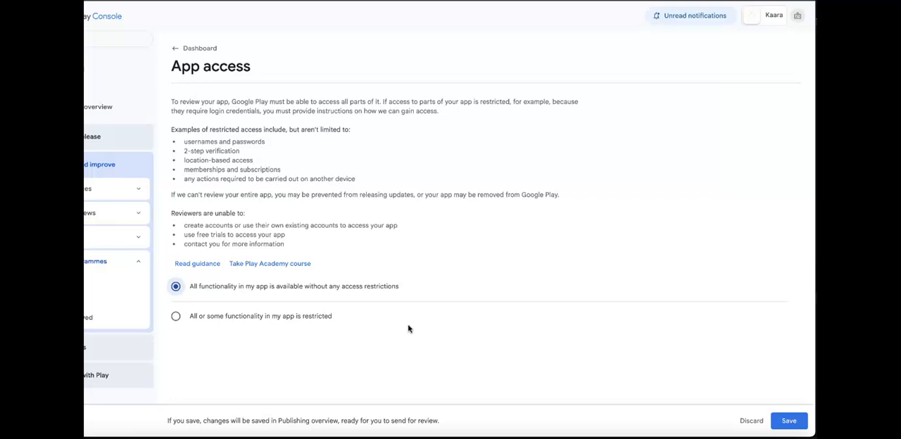
{"action": "left_click", "coordinate": [786, 422]}
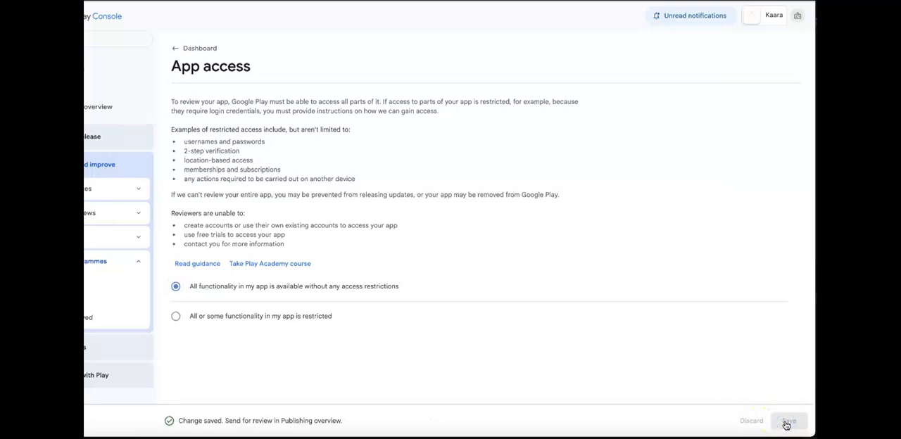
Return to the dashboard's setup tasks and start the content ratings questionnaire.
{"action": "left_click", "coordinate": [176, 56]}
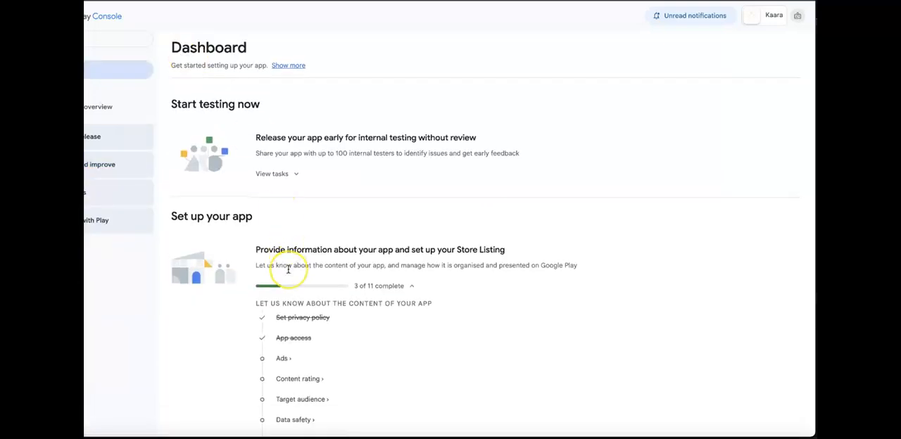
{"action": "scroll", "coordinate": [288, 269], "scroll_direction": "down", "scroll_amount": 1}
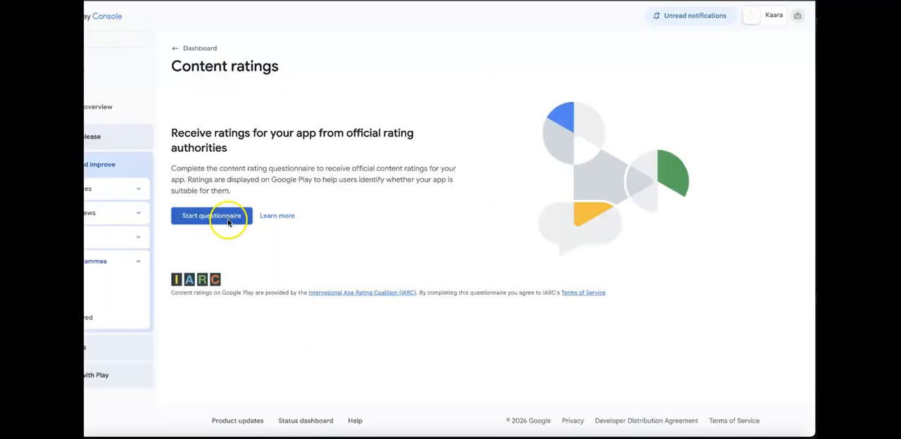
{"action": "left_click", "coordinate": [227, 219]}
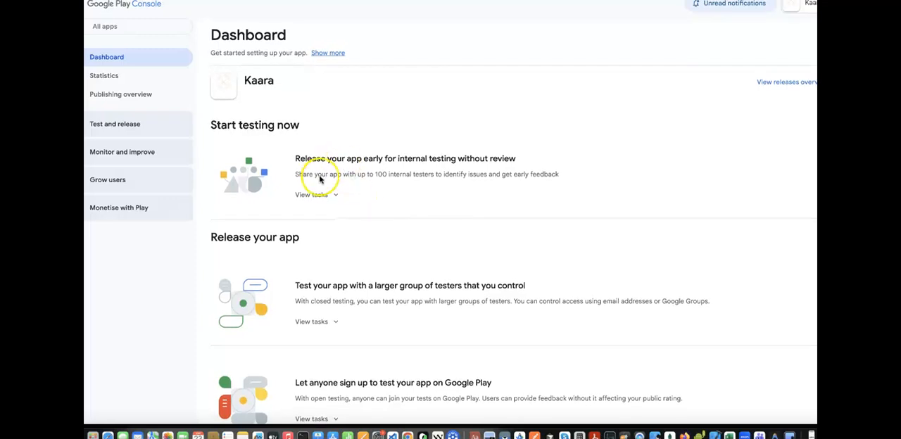
Create a new internal testing release for Kaara with the app-release.aab bundle and name it 1.0.
{"action": "left_click", "coordinate": [800, 82]}
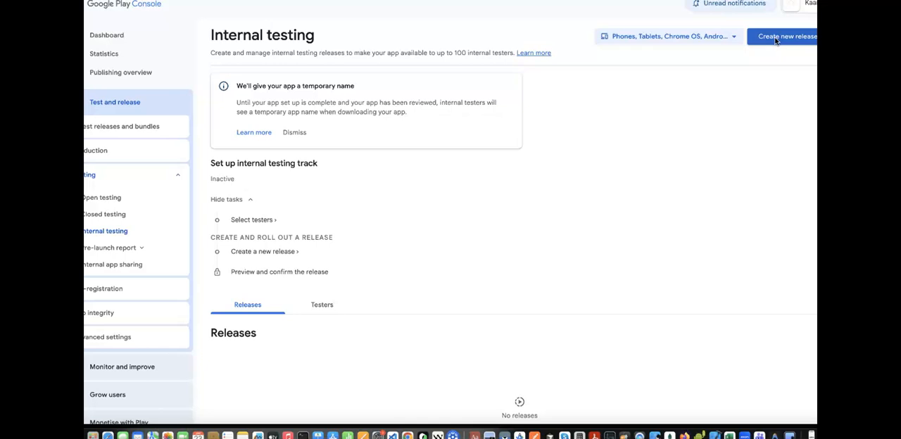
{"action": "left_click", "coordinate": [772, 41]}
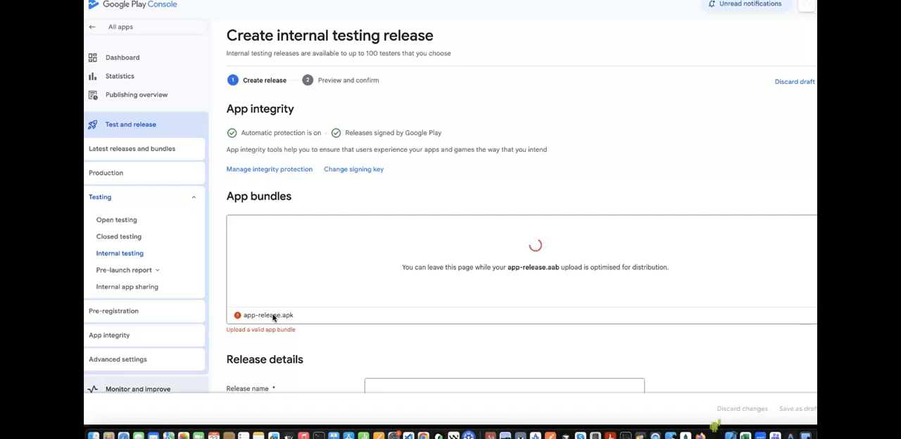
{"action": "scroll", "coordinate": [273, 318], "scroll_direction": "down", "scroll_amount": 1}
{"action": "scroll", "coordinate": [273, 318], "scroll_direction": "down", "scroll_amount": 2}
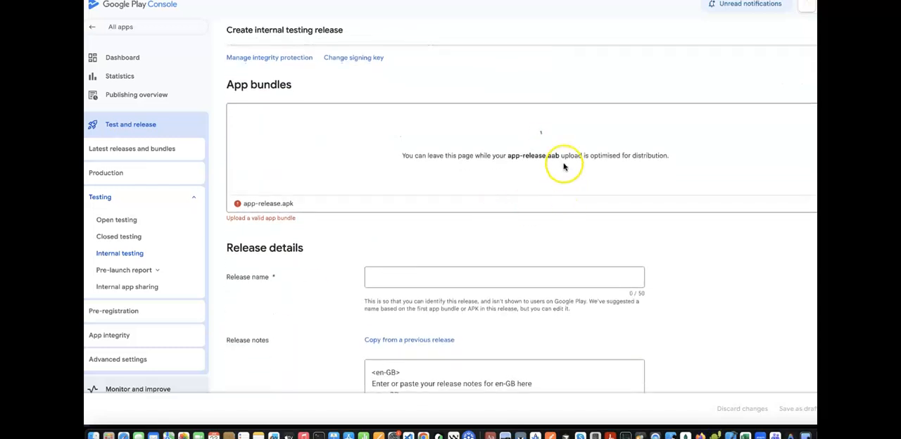
{"action": "left_click", "coordinate": [412, 275]}
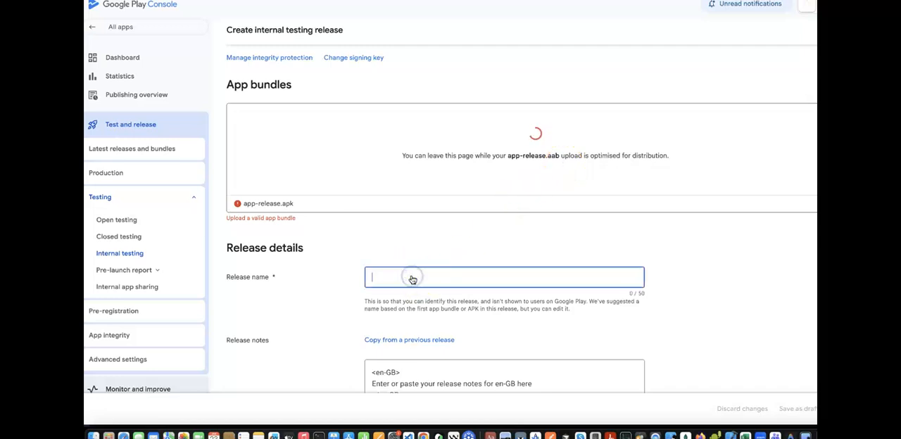
{"action": "type", "text": "1.0"}
Replace the placeholder en-GB release notes with the Kaara Hotels official launch text, and save and publish the internal testing release.
{"action": "scroll", "coordinate": [412, 279], "scroll_direction": "down", "scroll_amount": 3}
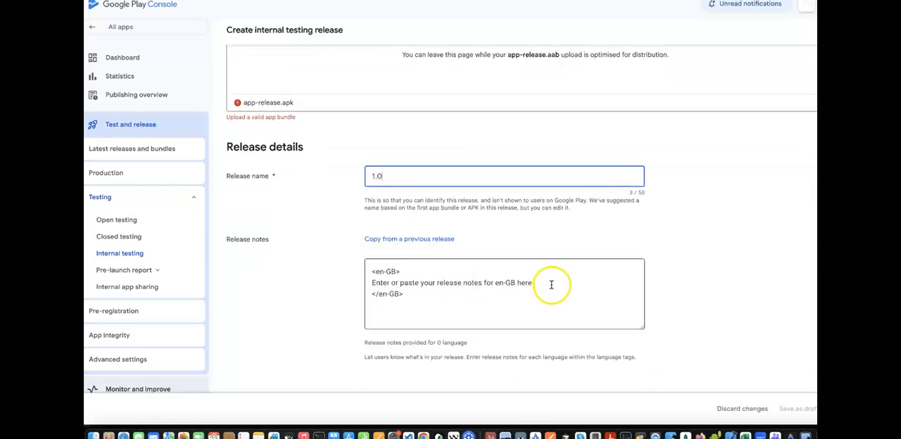
{"action": "left_click_drag", "start_coordinate": [551, 281], "coordinate": [351, 285]}
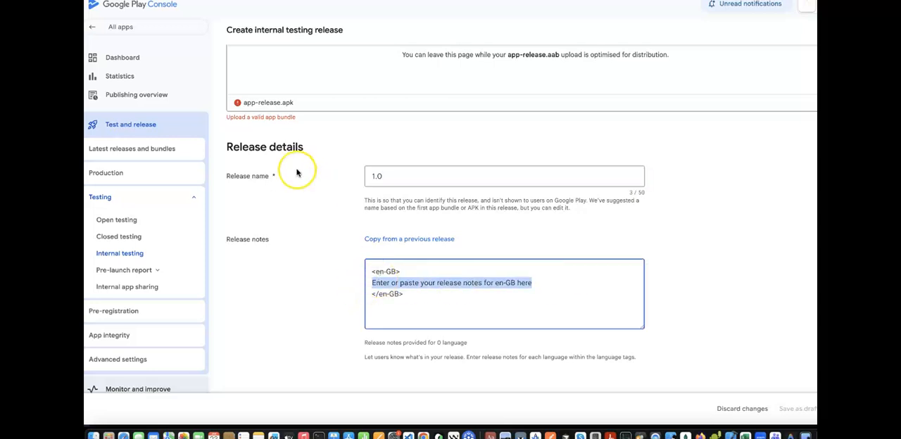
{"action": "scroll", "coordinate": [296, 172], "scroll_direction": "up", "scroll_amount": 2}
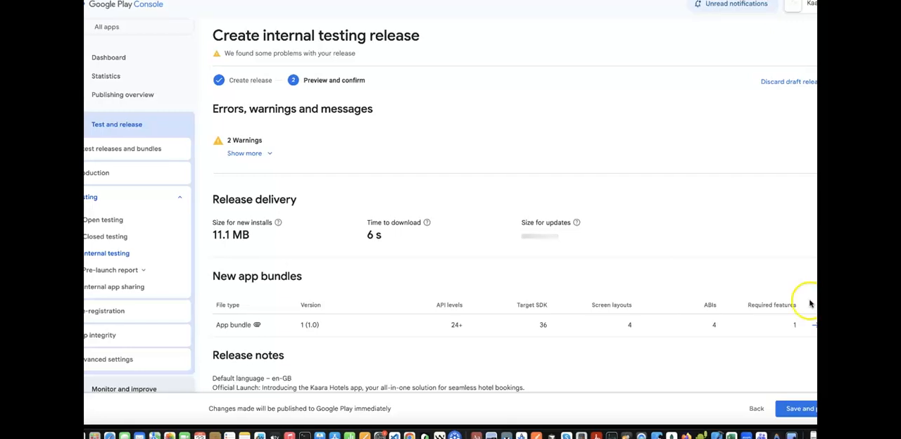
{"action": "left_click", "coordinate": [791, 409]}
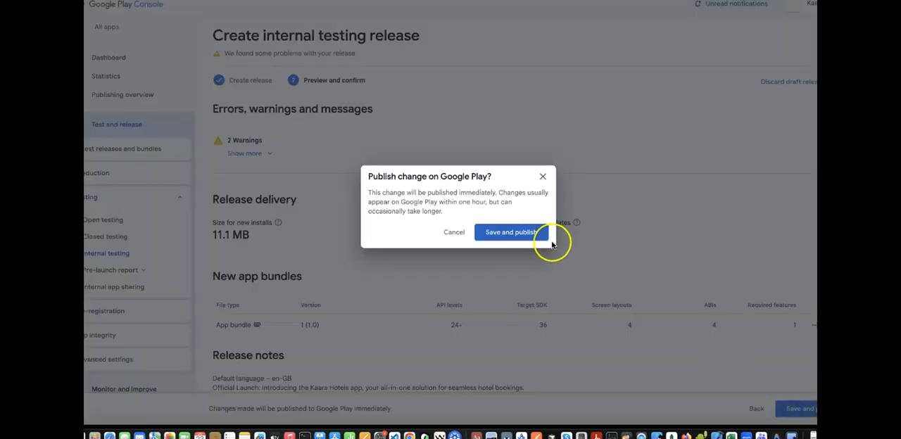
{"action": "left_click", "coordinate": [524, 232]}
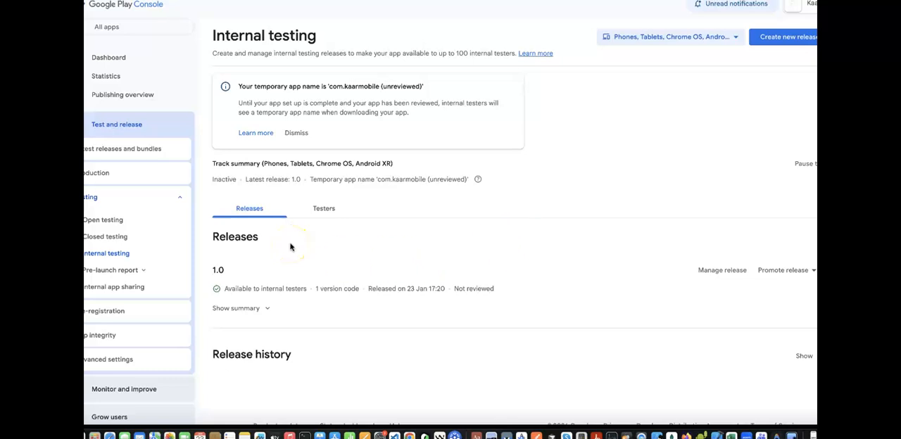
Examine the tracks to which the internal testing release 1.0 can be promoted.
{"action": "left_click", "coordinate": [809, 271]}
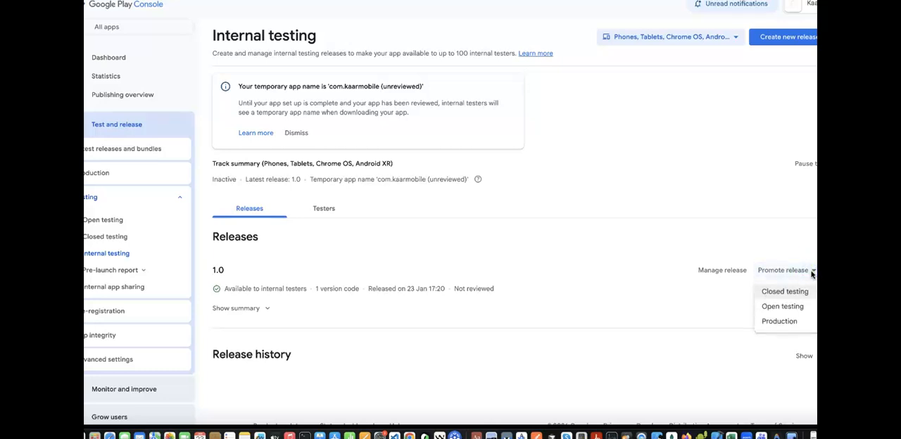
{"action": "left_click", "coordinate": [783, 296]}
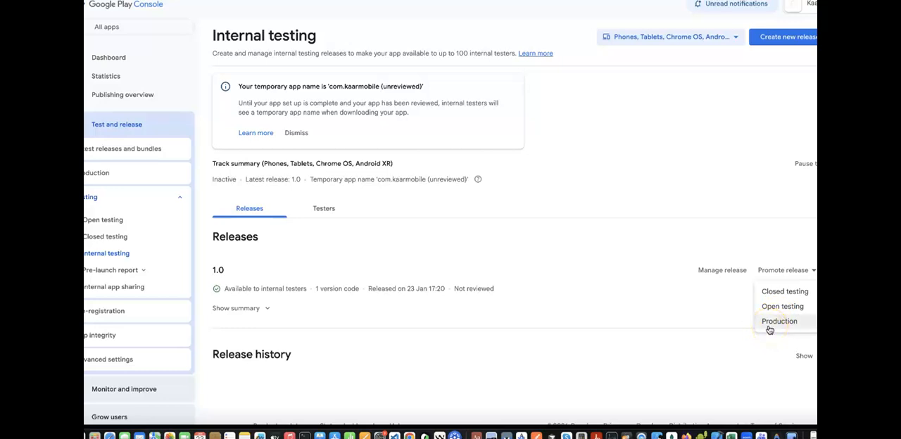
{"action": "left_click", "coordinate": [457, 267]}
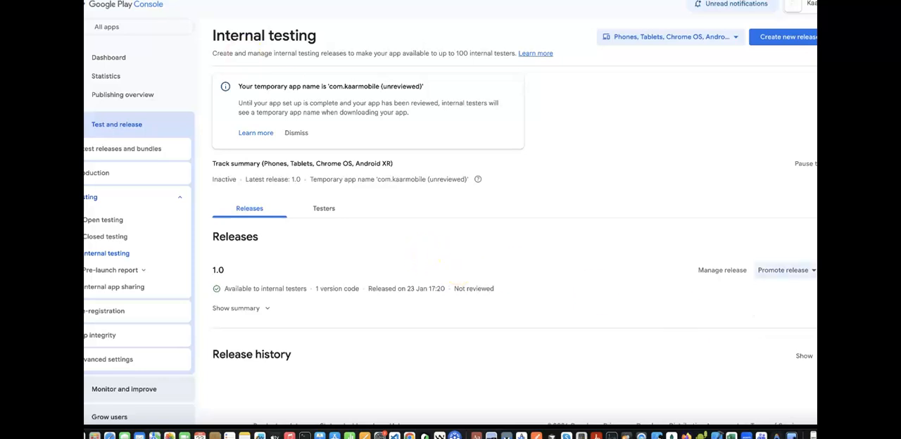